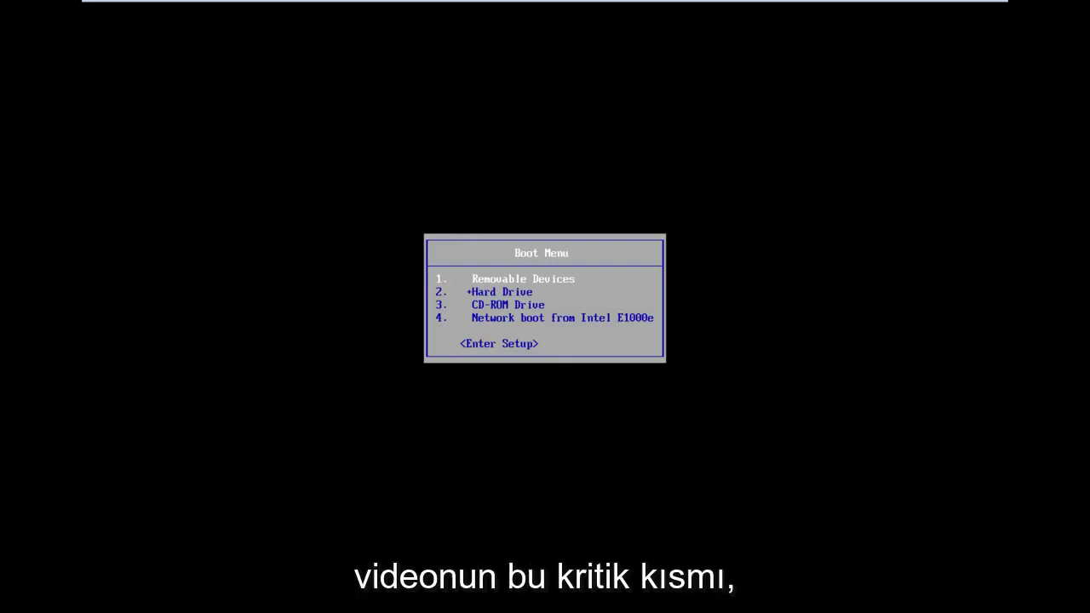
Step: Boot the computer from the CD-ROM drive to start the Windows installation disc
key(Down)
key(Down)
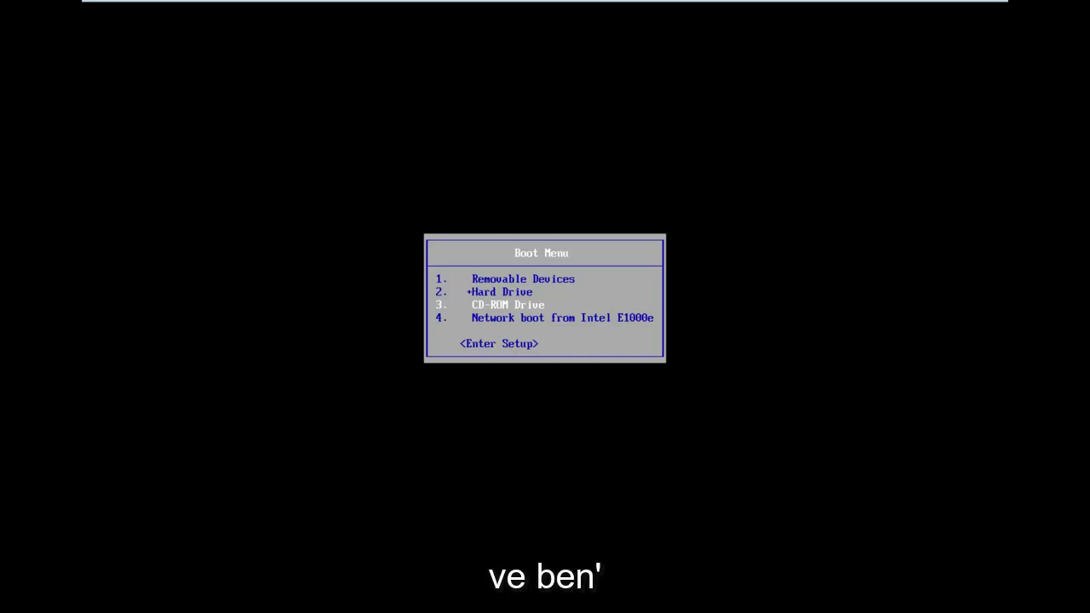
key(Return)
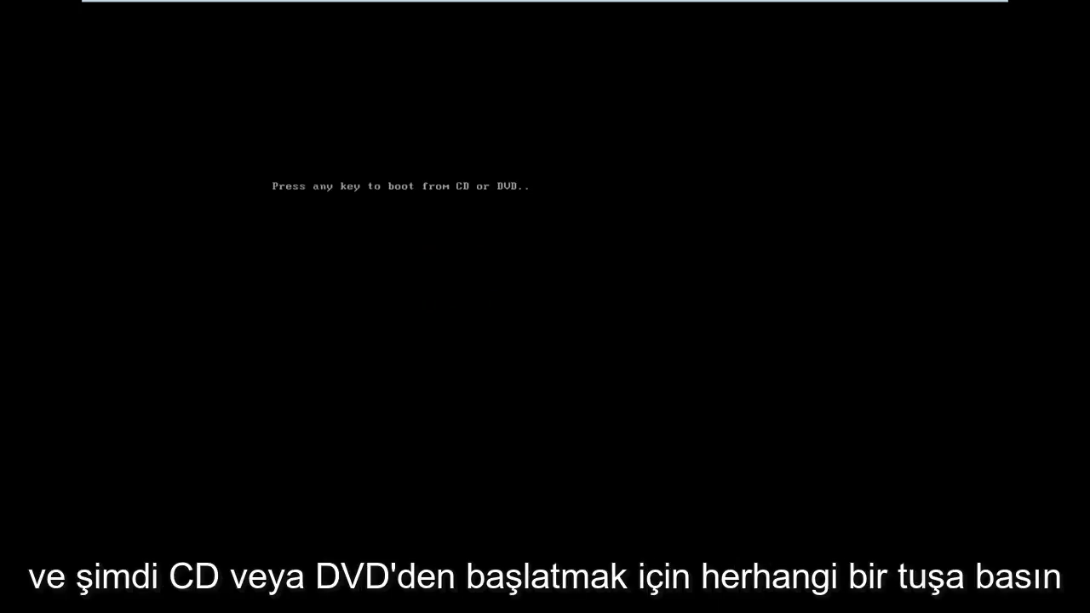
key(Return)
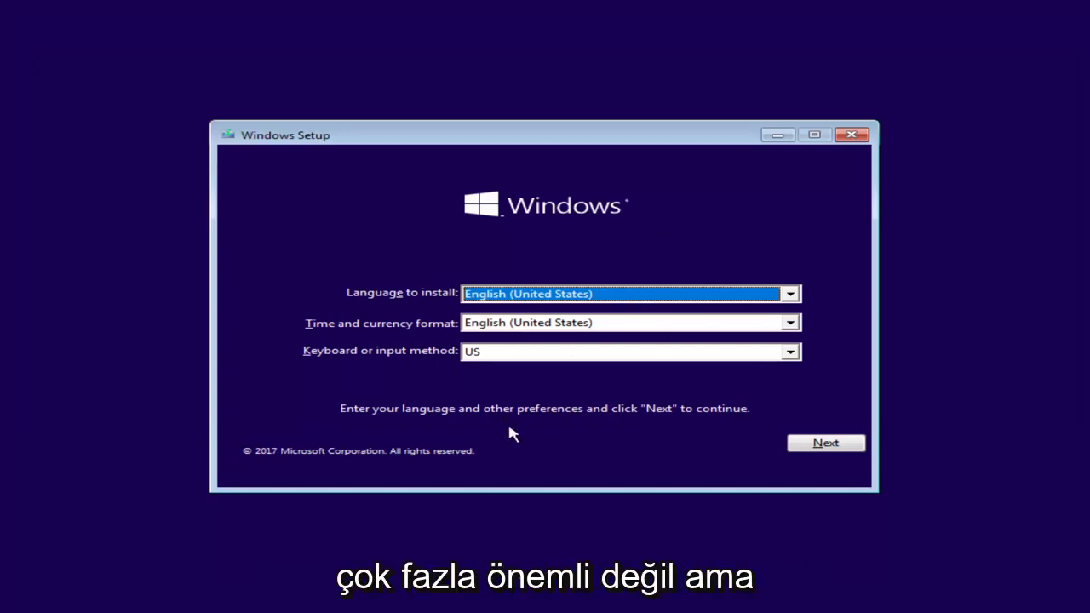
Step: Accept the default language and keyboard settings, and open the recovery Command Prompt through the computer repair options
click(824, 443)
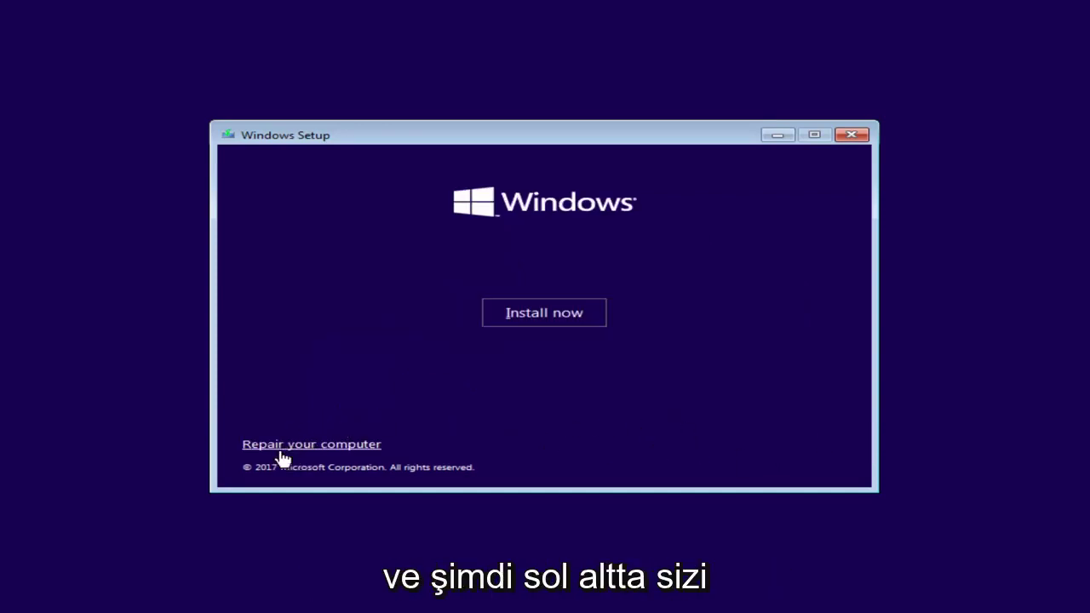
click(275, 451)
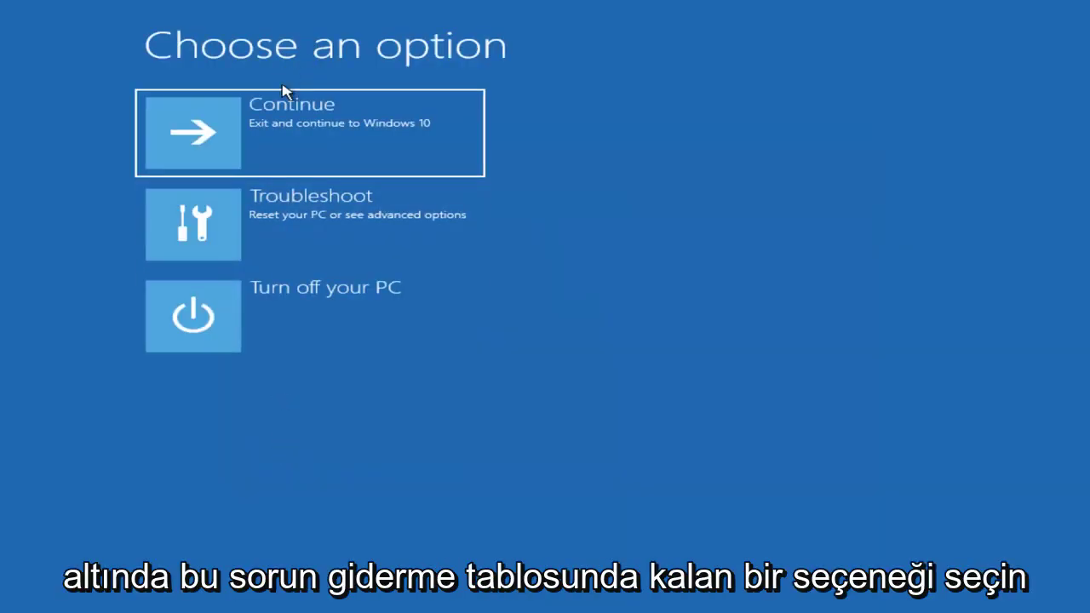
click(231, 239)
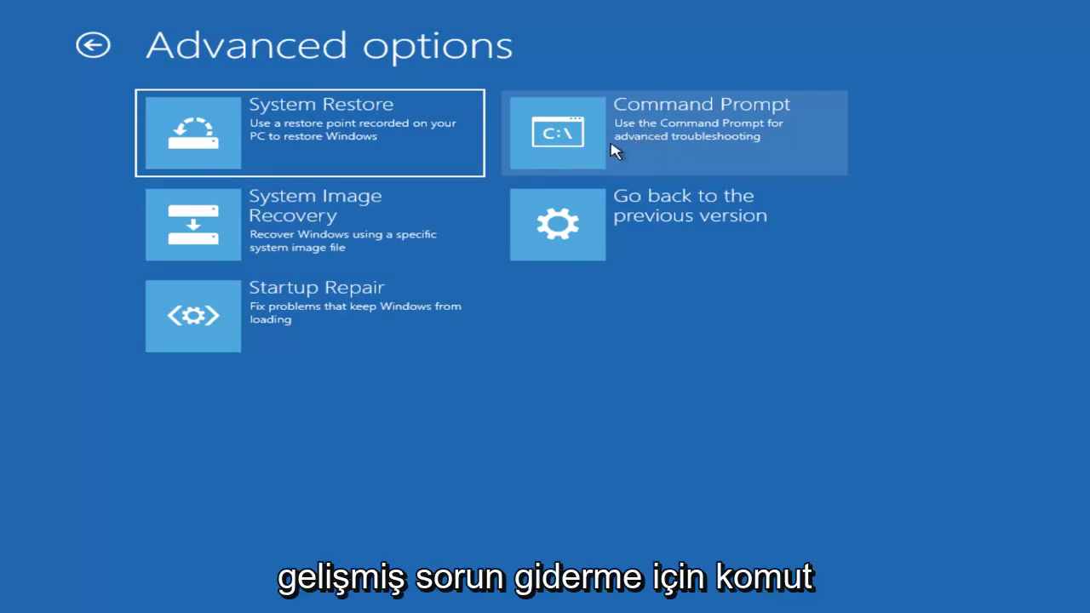
click(615, 150)
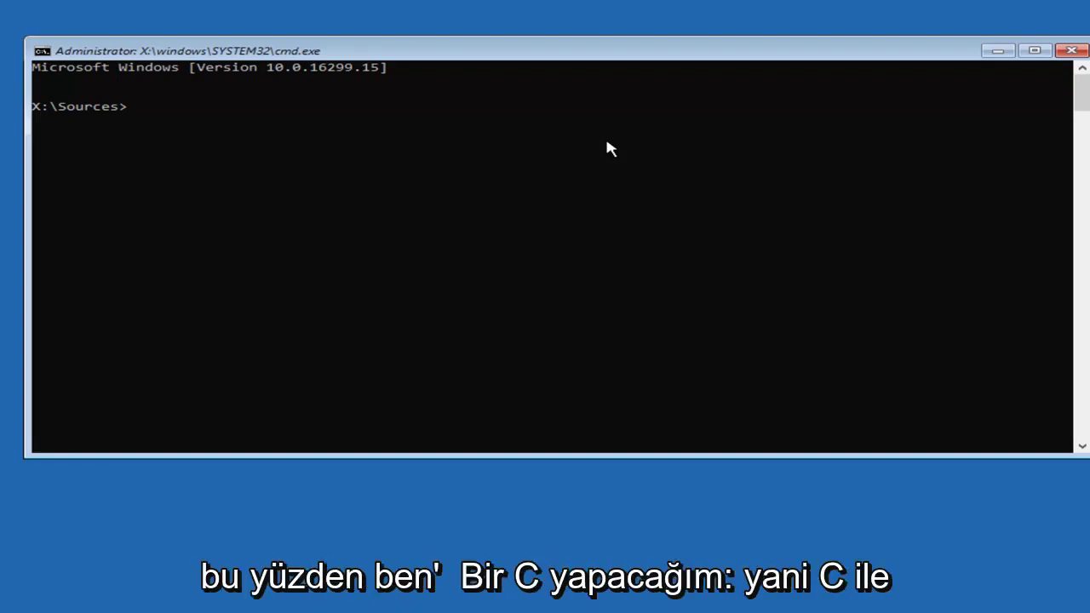
Step: Switch to the C: drive and change into its boot directory
text(C:)
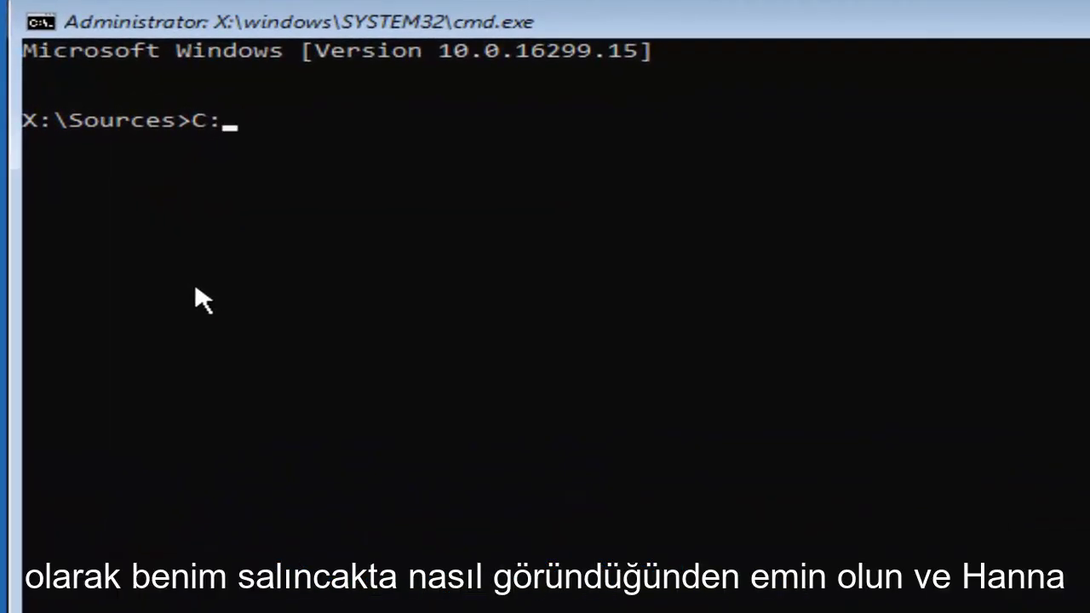
key(Return)
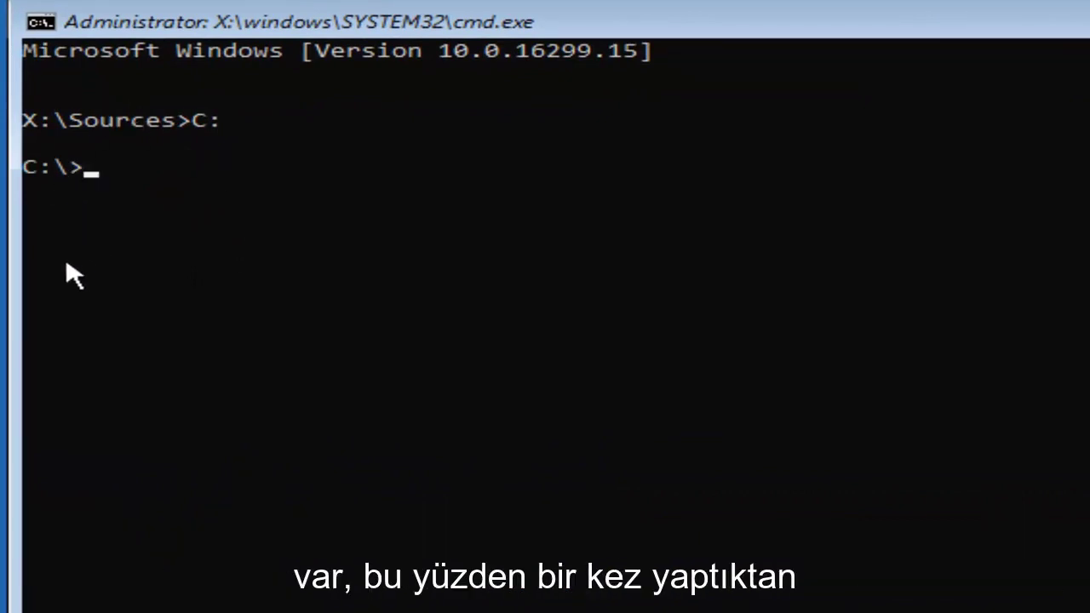
text(cd boot)
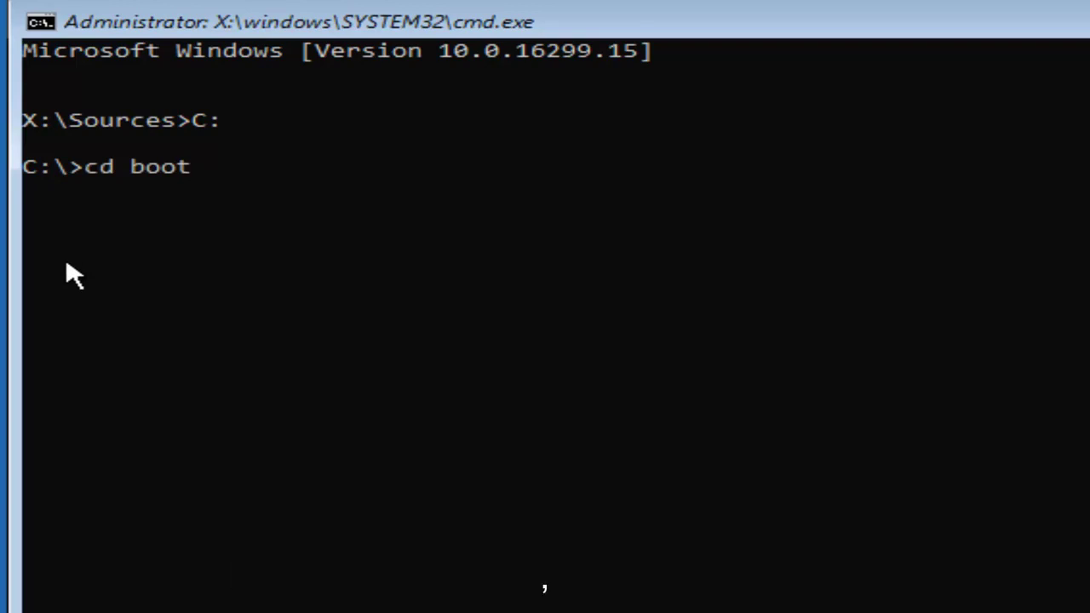
key(Return)
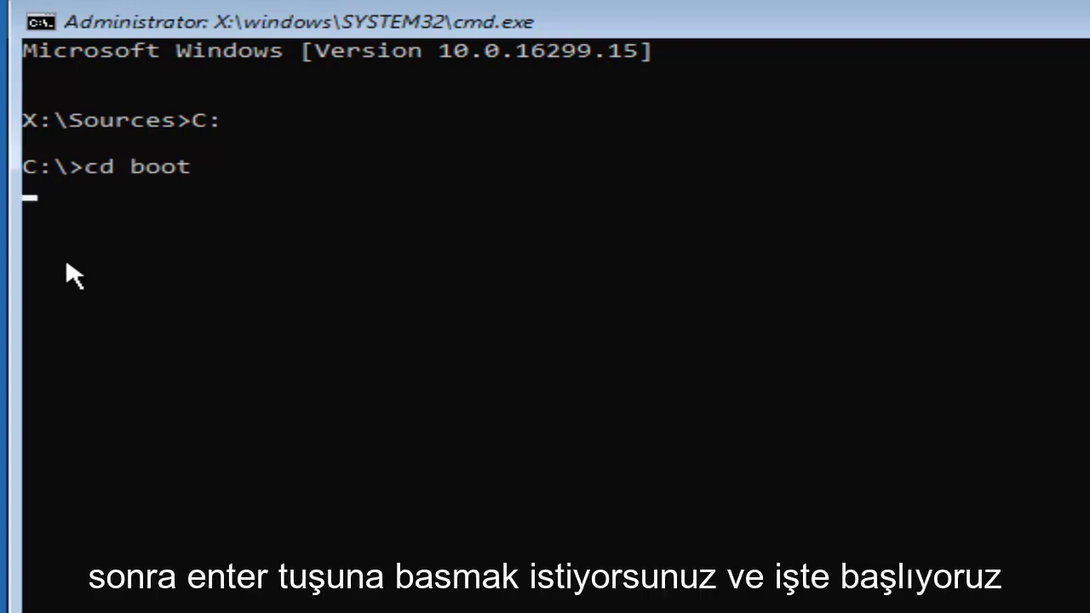
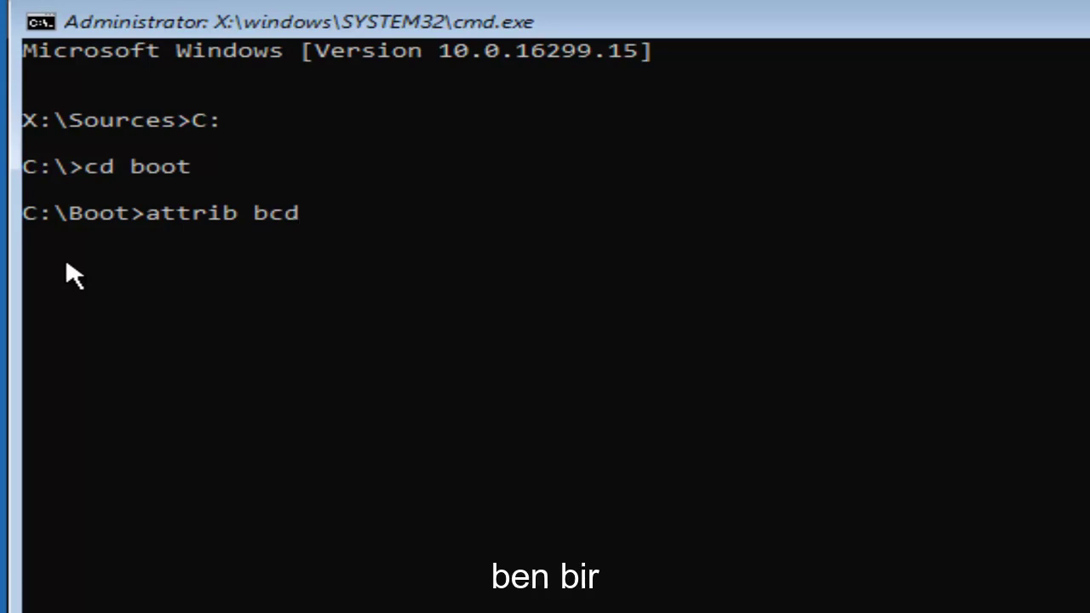
Step: Clear the system, hidden and read-only attributes of the BCD file with attrib bcd -s -h -r
text( -)
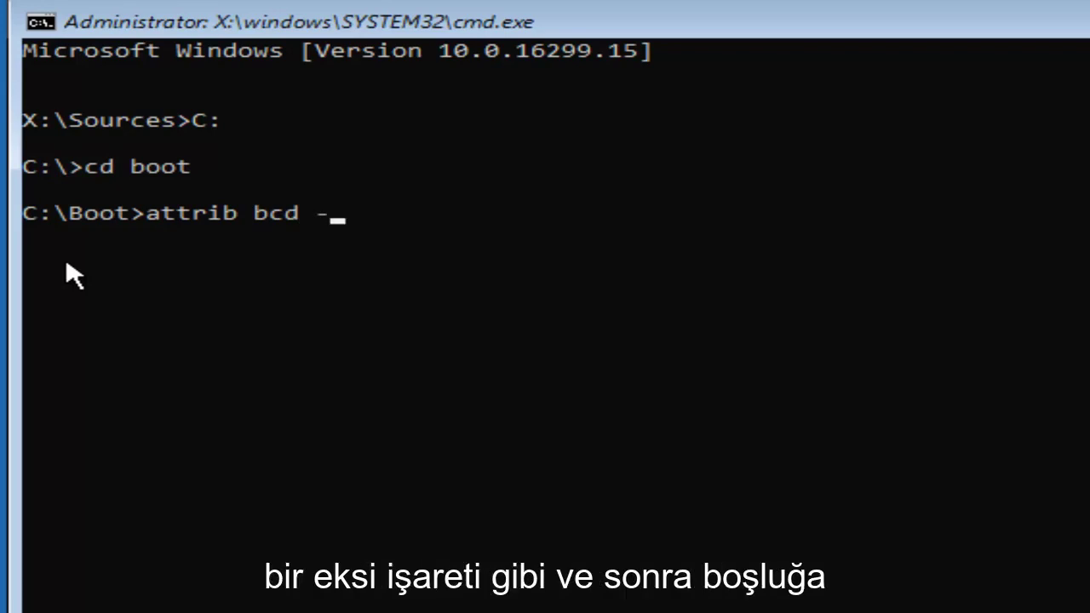
text(s )
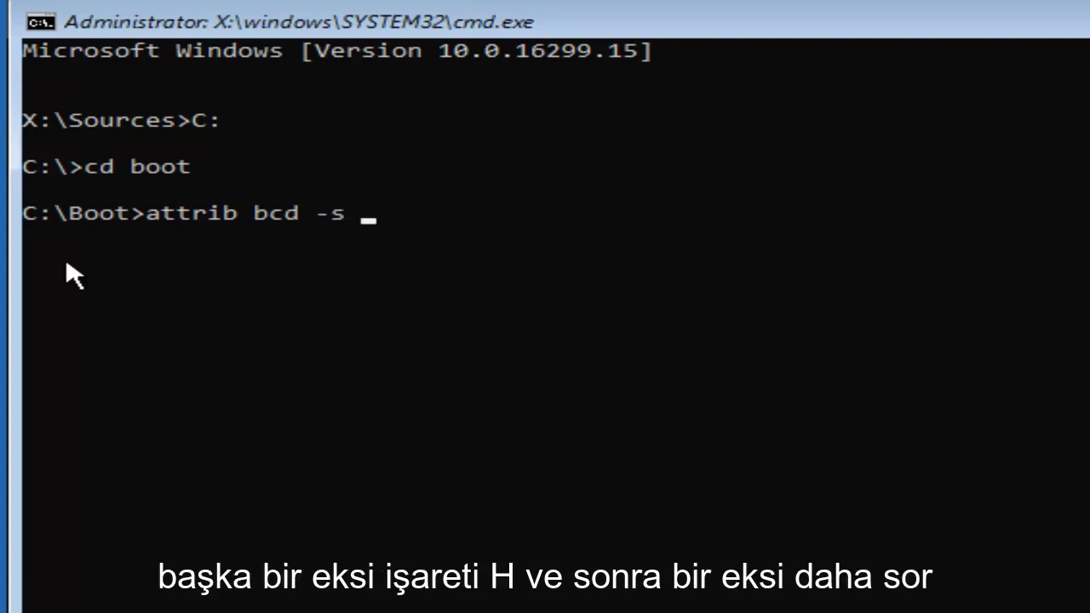
text(-h -)
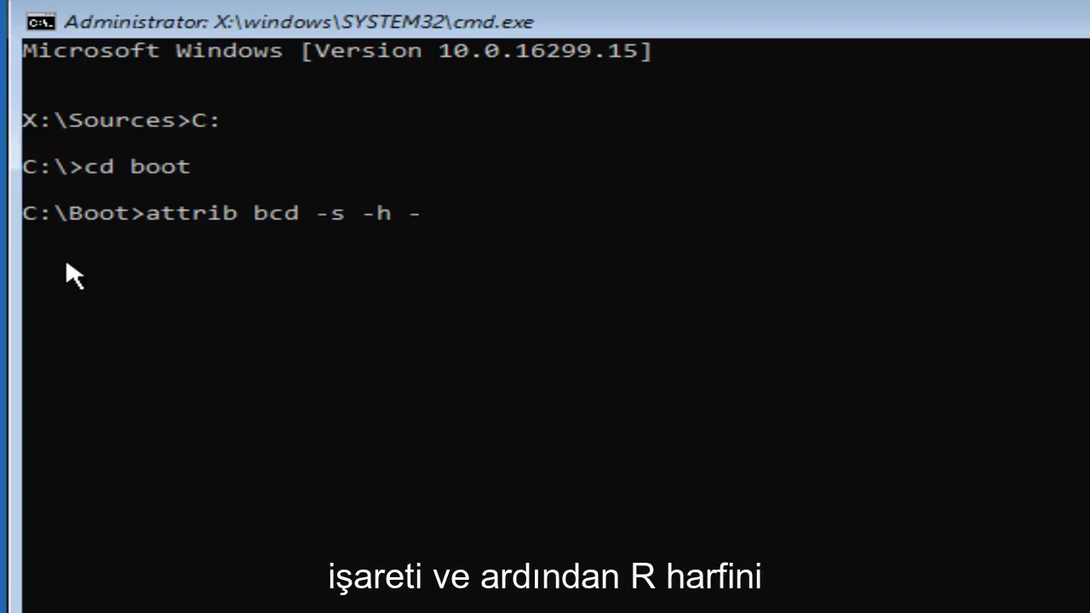
text(r)
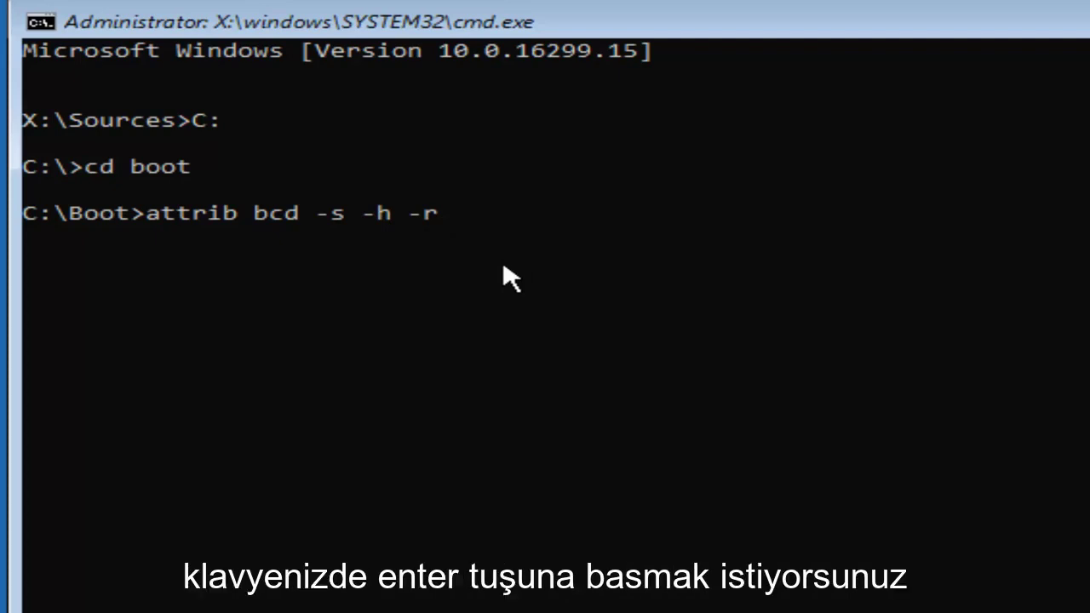
key(Return)
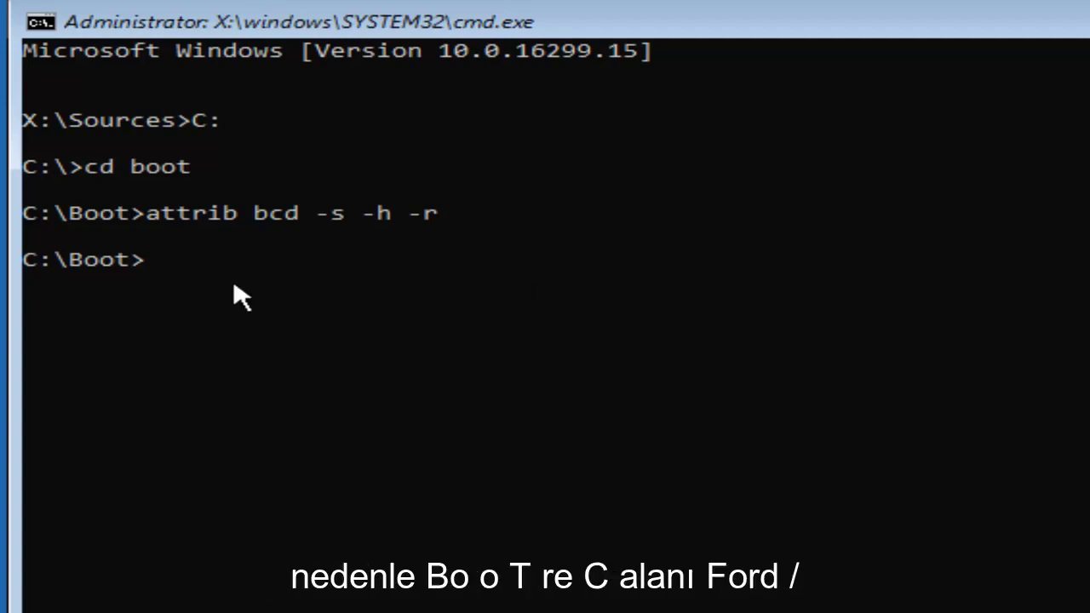
Step: Rebuild the boot configuration data with bootrec /rebuildbcd and exit the Command Prompt
text(bootrec)
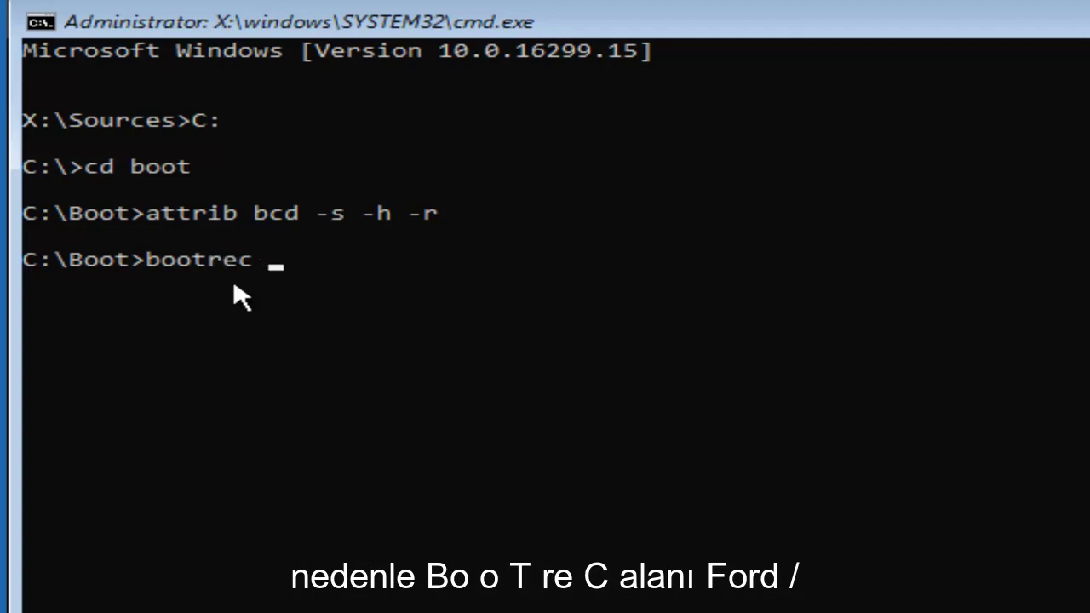
text( /)
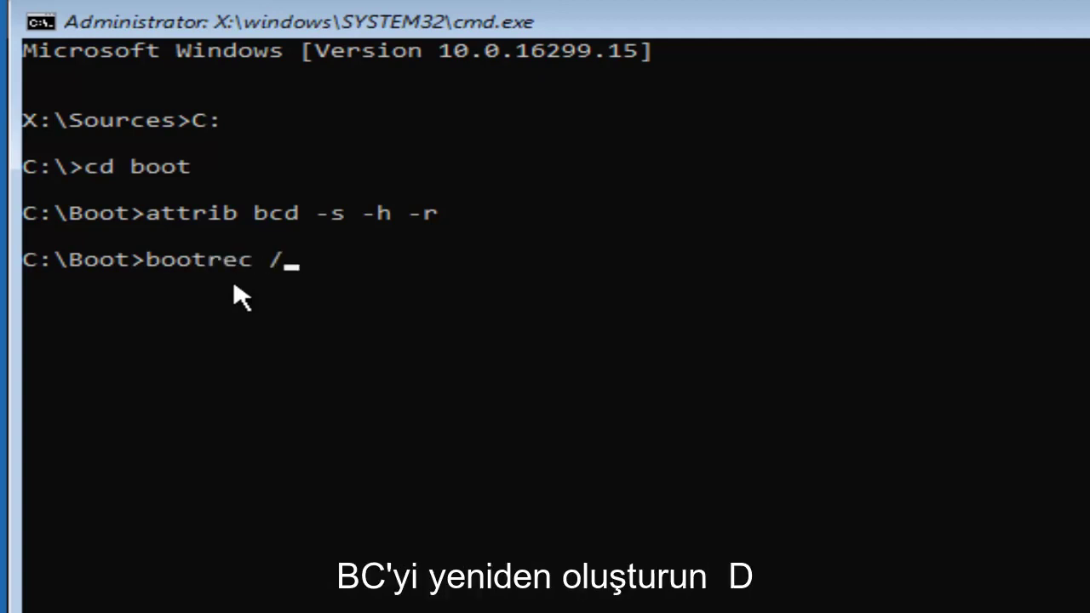
text(rebui)
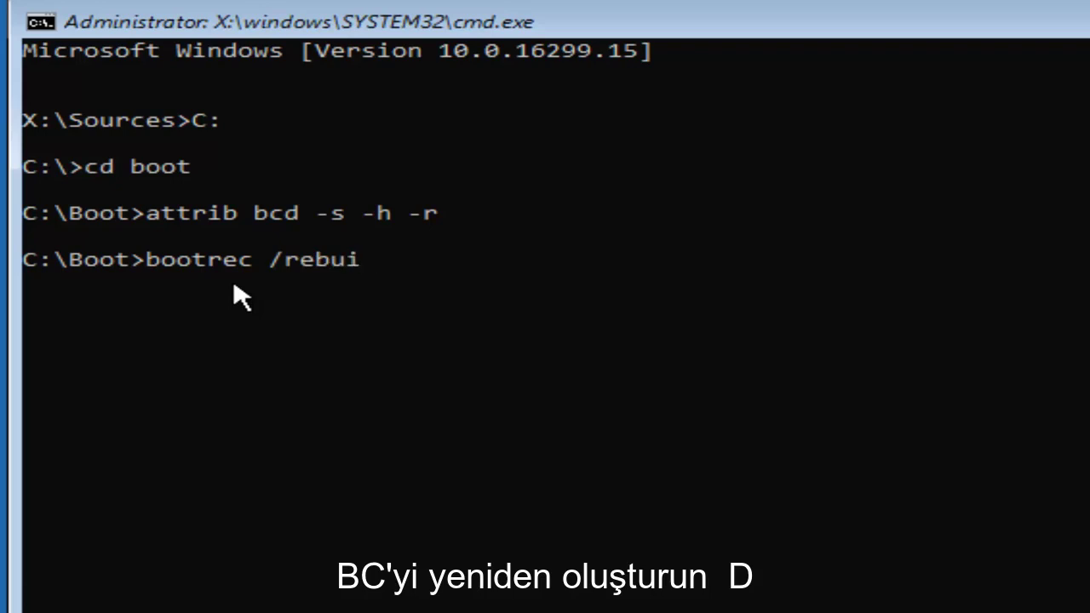
text(ldbcd)
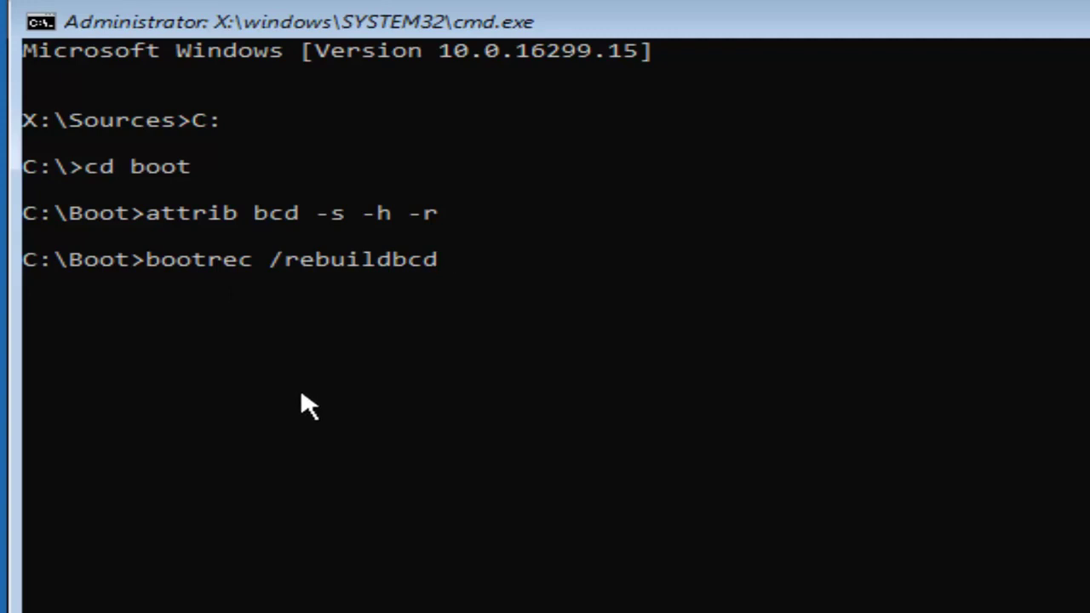
key(Return)
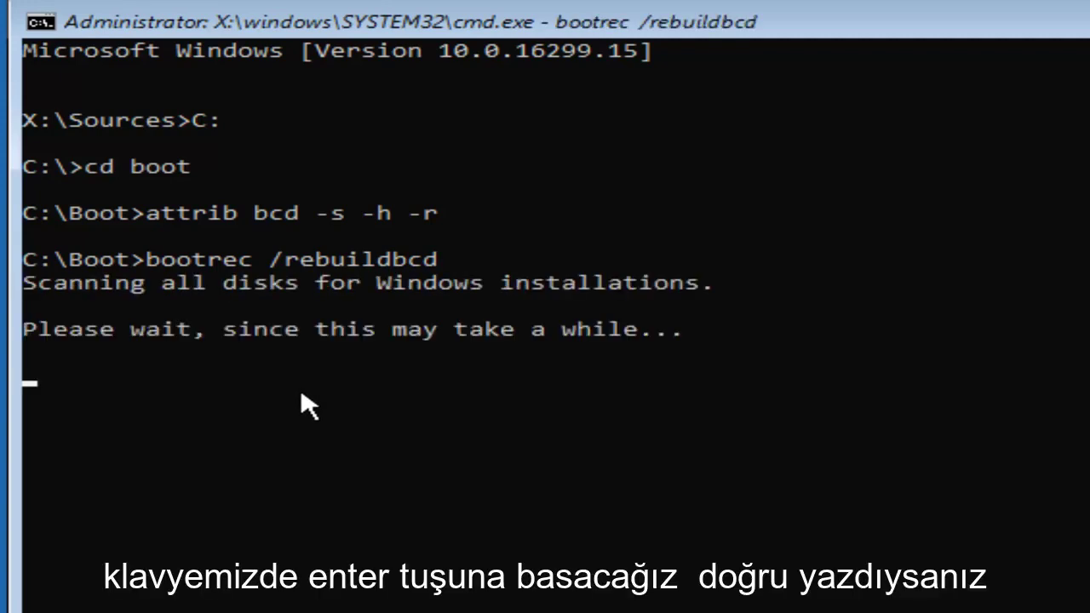
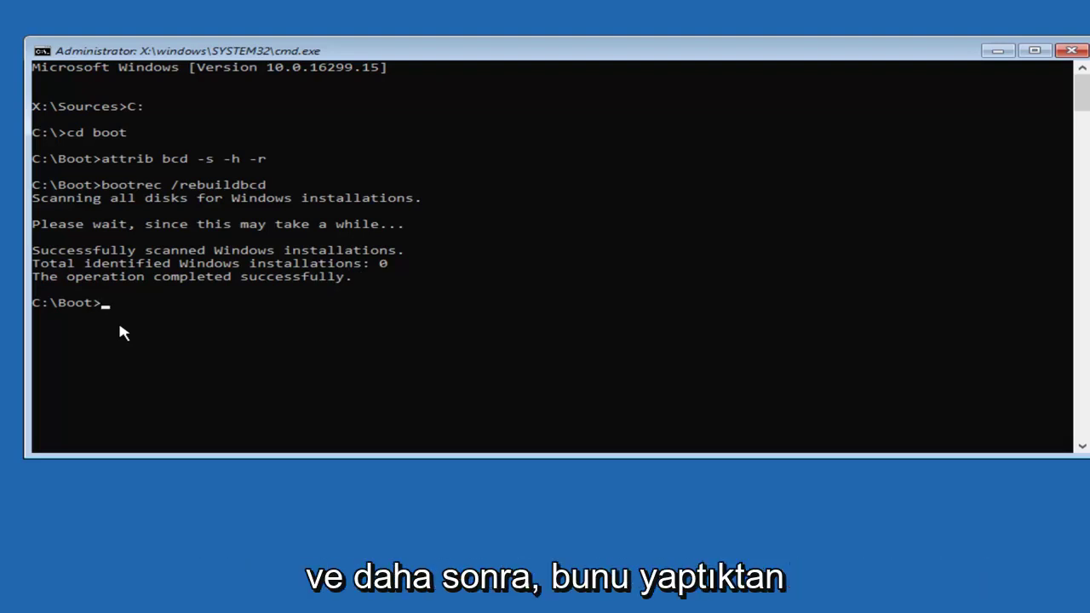
text(exit)
key(Return)
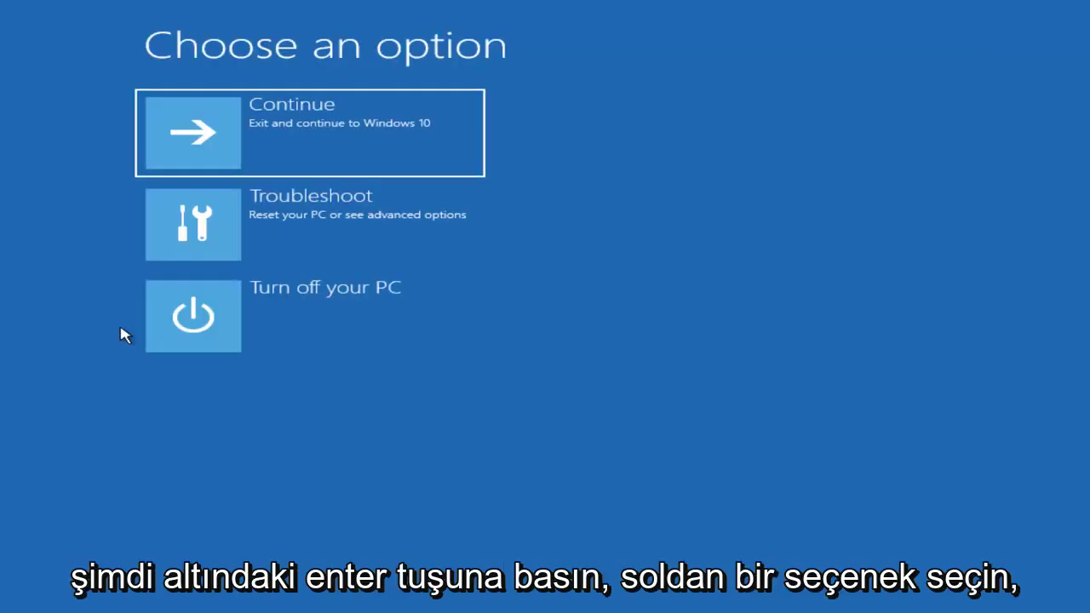
Step: Try System Restore on the Windows 10 installation from the advanced troubleshooting options, and cancel out of it
click(281, 230)
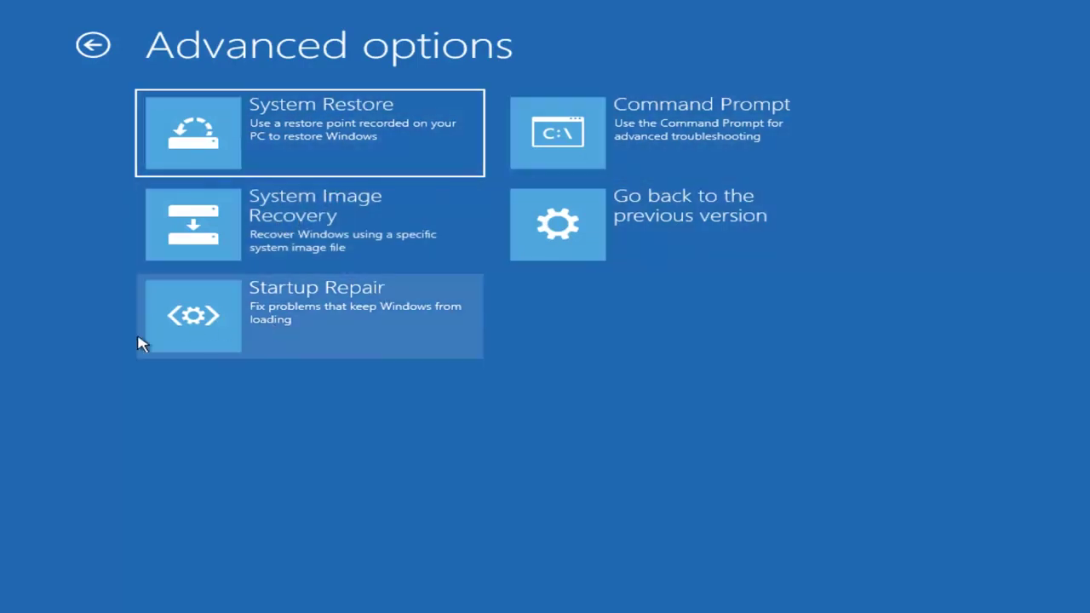
click(285, 135)
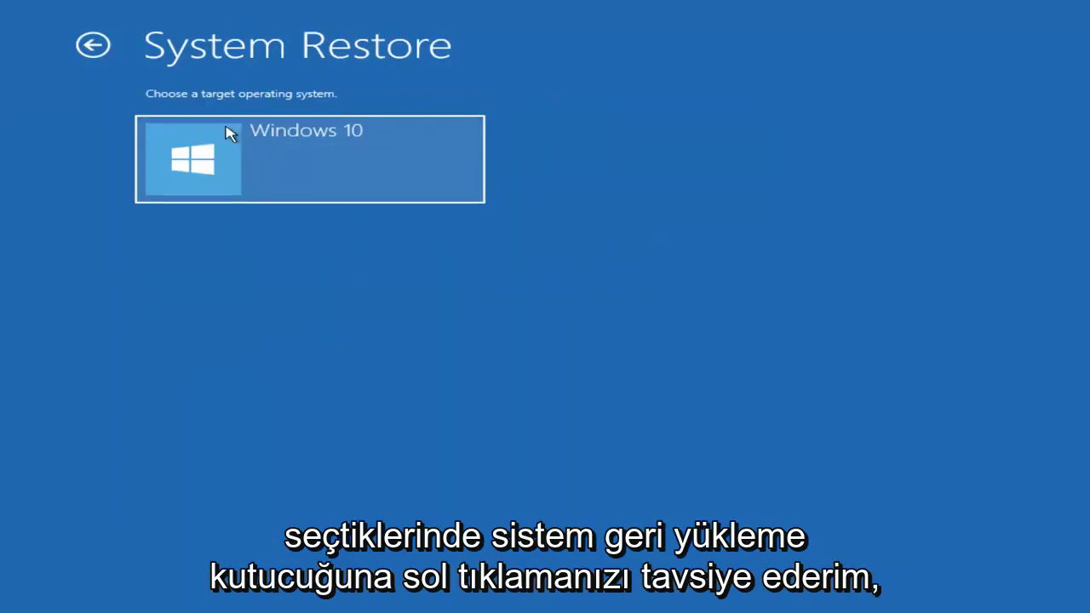
click(247, 176)
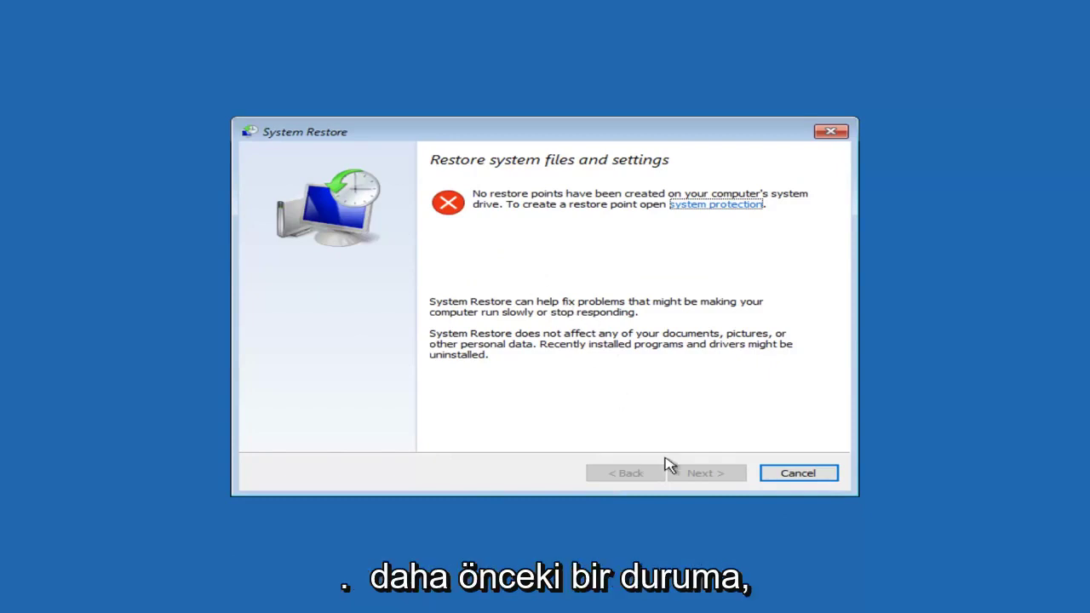
click(775, 475)
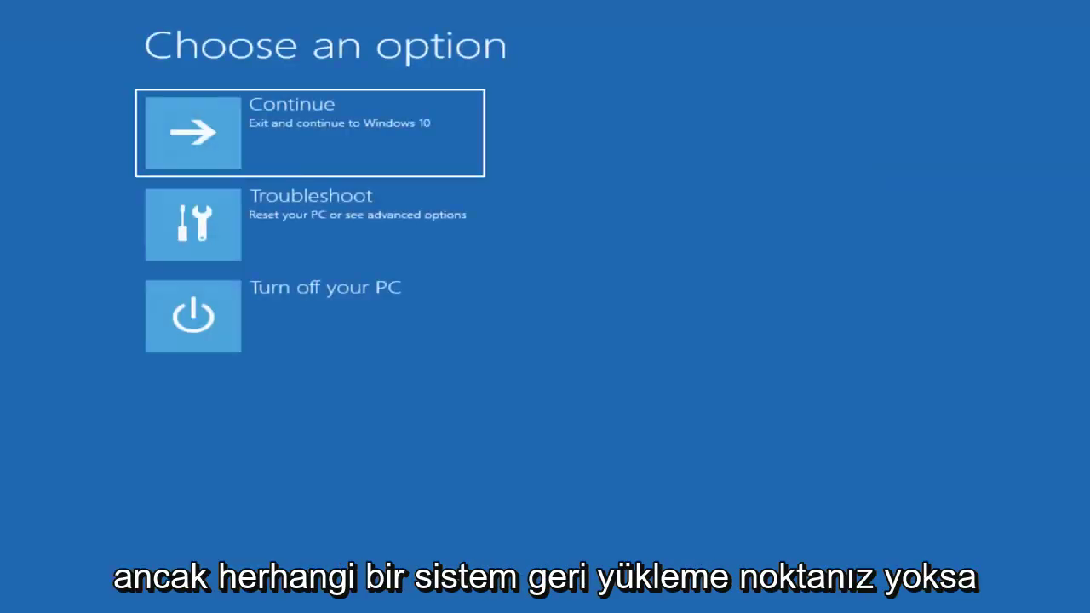
Step: Run Startup Repair on the Windows 10 installation and shut down the PC
click(281, 237)
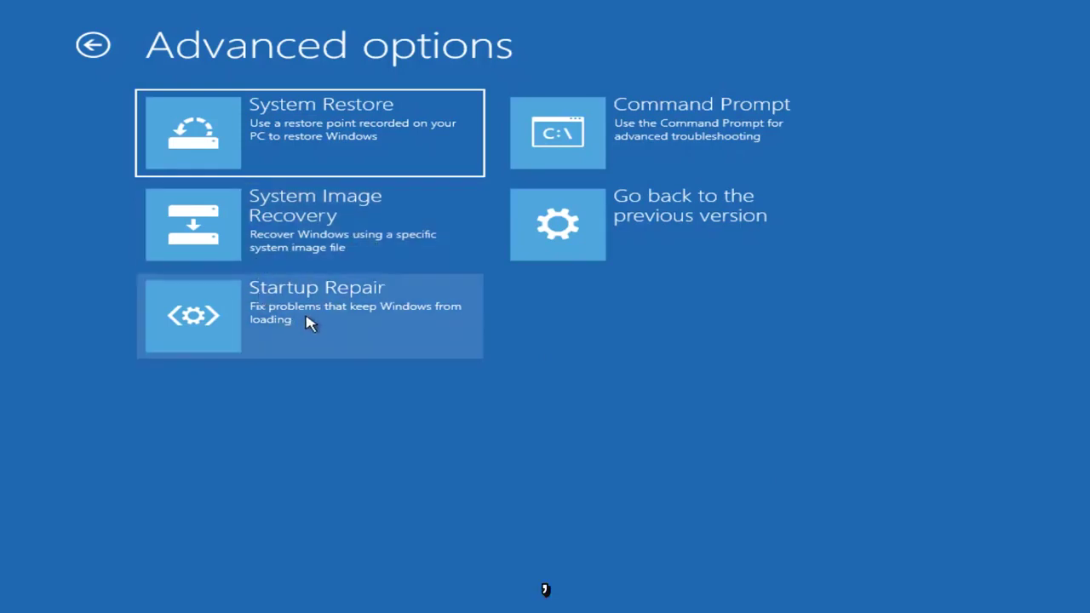
click(260, 323)
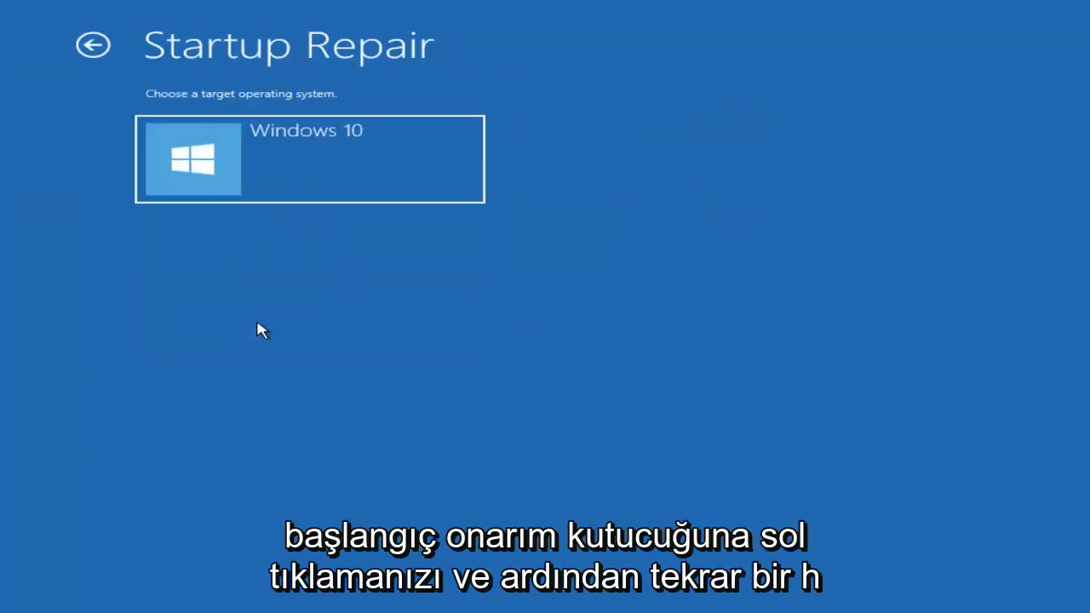
click(233, 163)
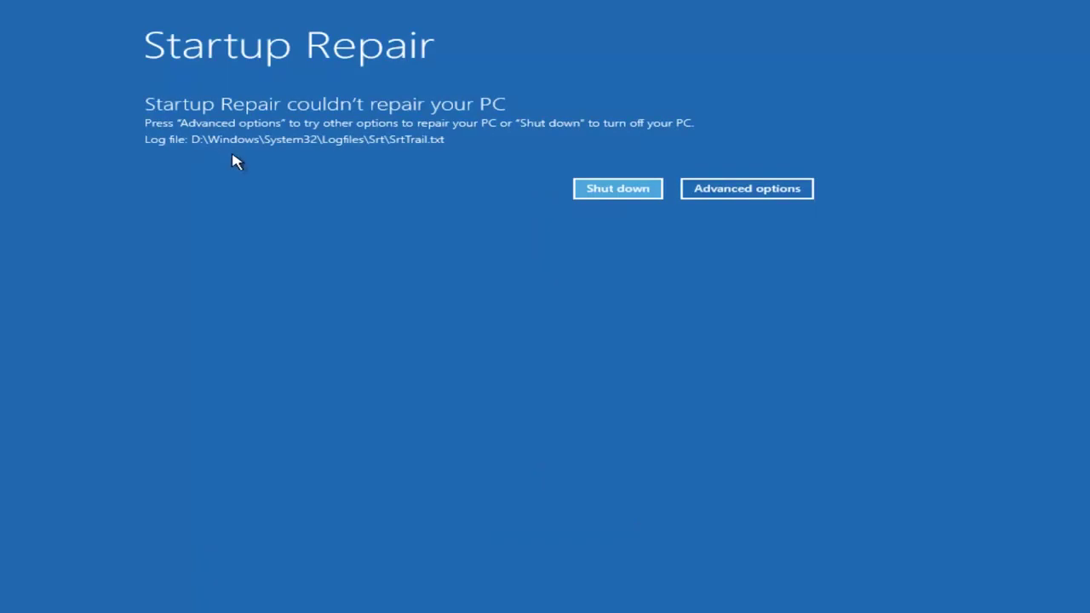
click(606, 188)
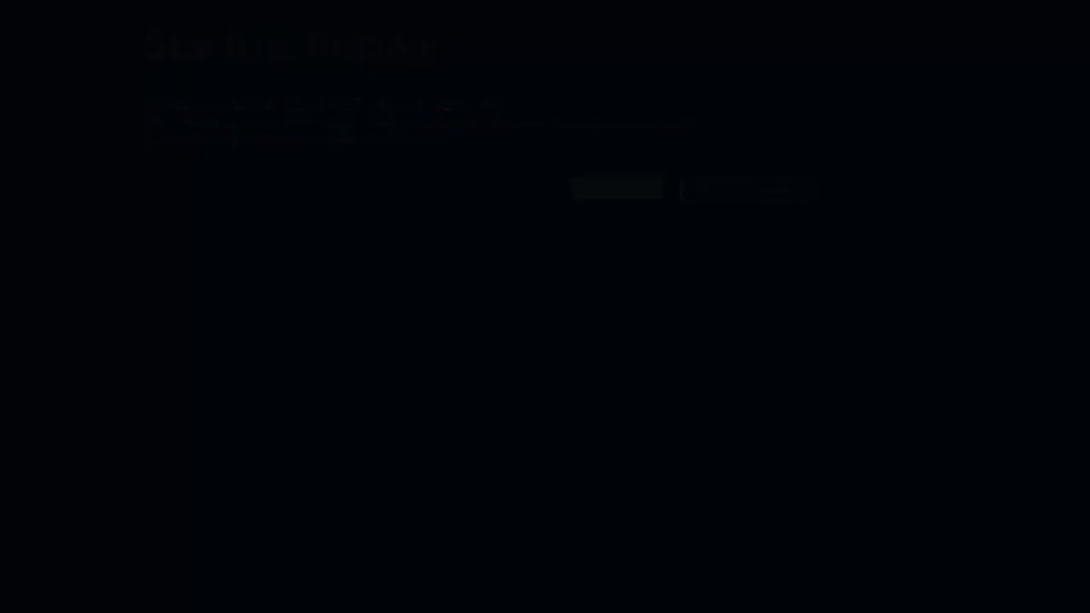